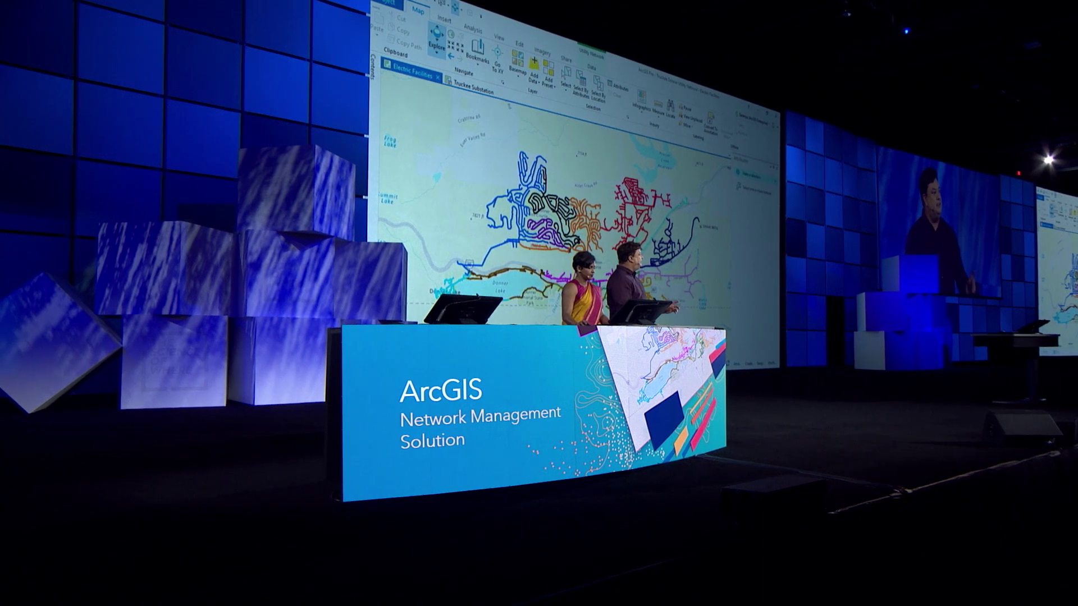
Step: Zoom the map in from the whole network to the Truckee Substation site at about 1:402
scroll(617, 241, "up", 10)
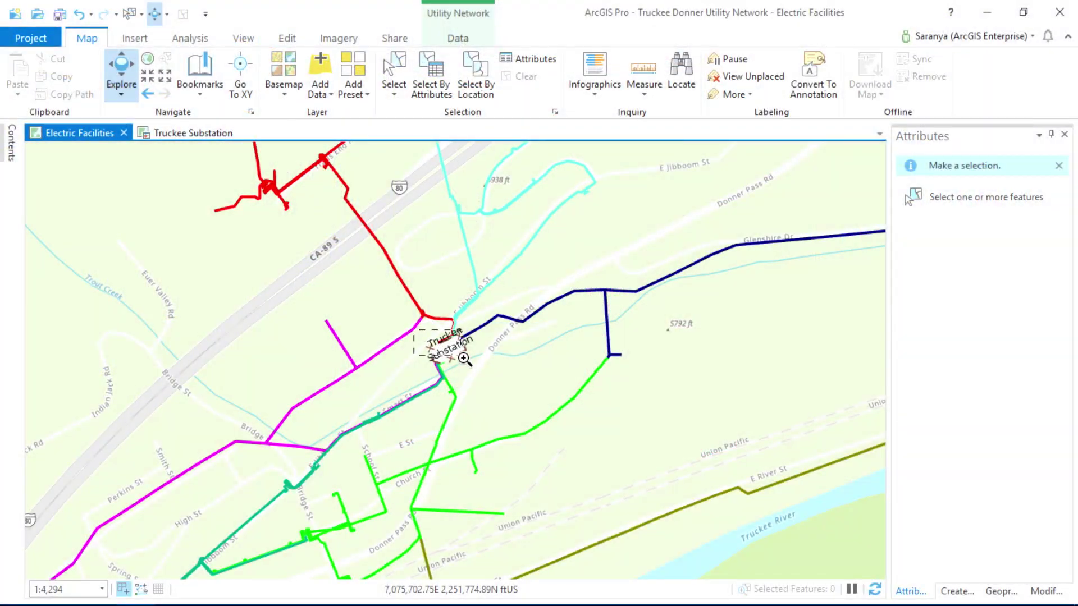
scroll(463, 358, "up", 6)
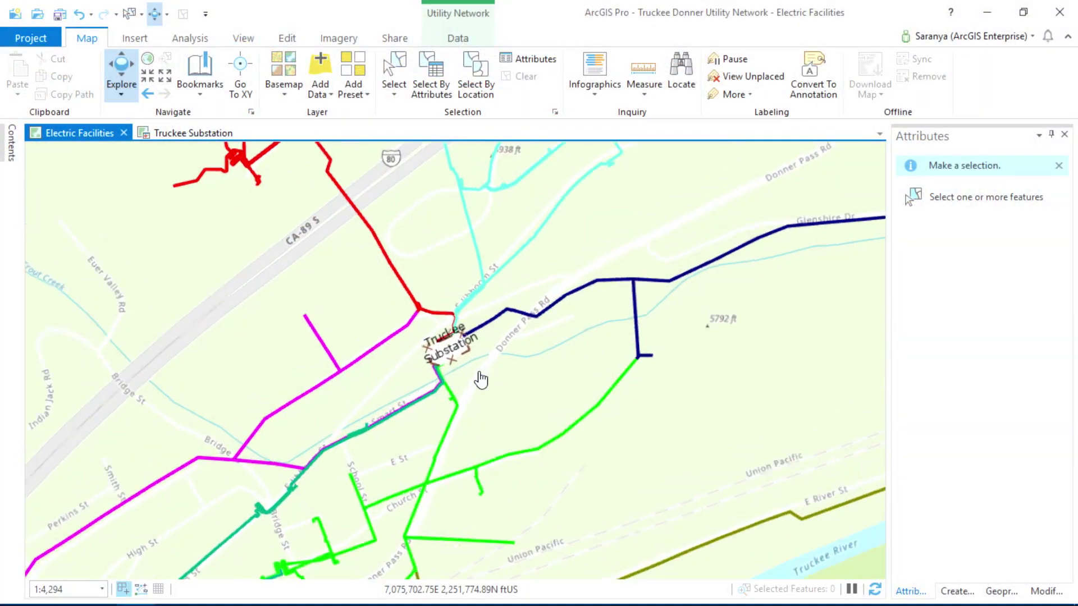
Step: Select the Truckee Substation boundary and list its 113 contained features by category
left_click(396, 72)
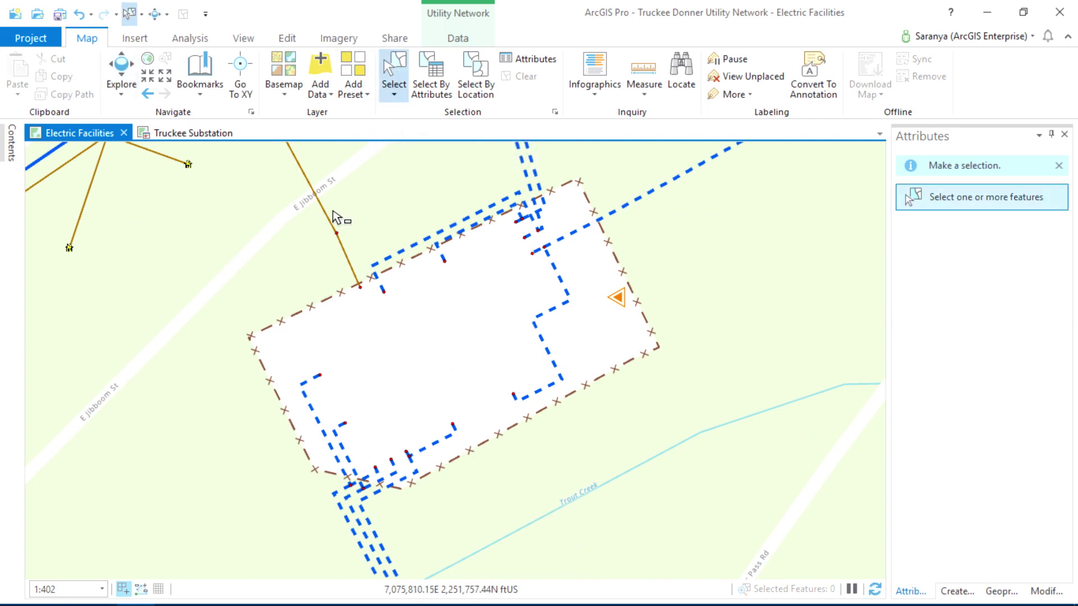
left_click(342, 296)
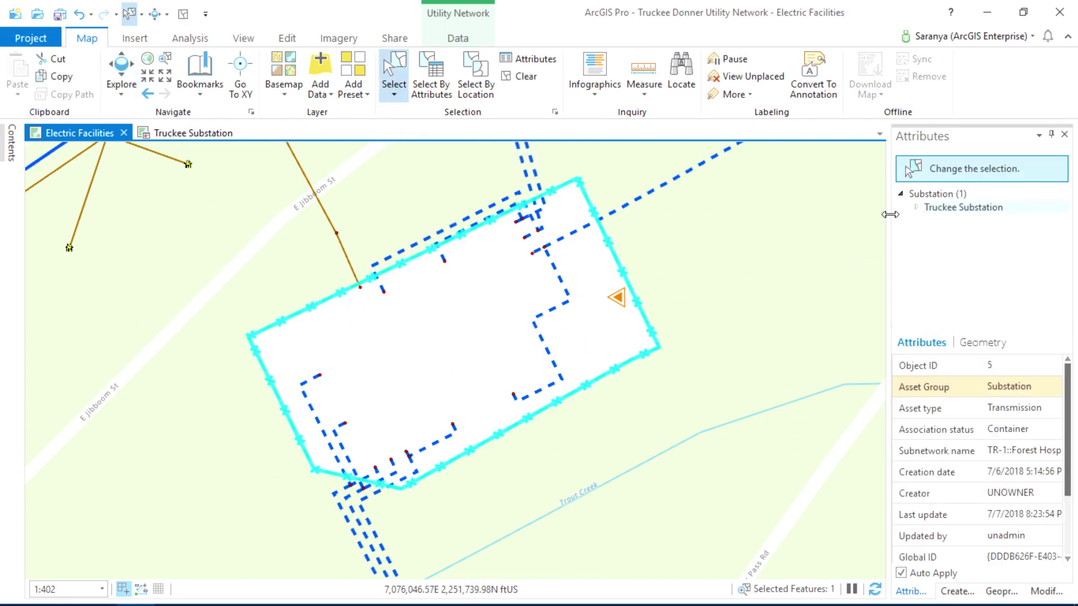
left_click(916, 207)
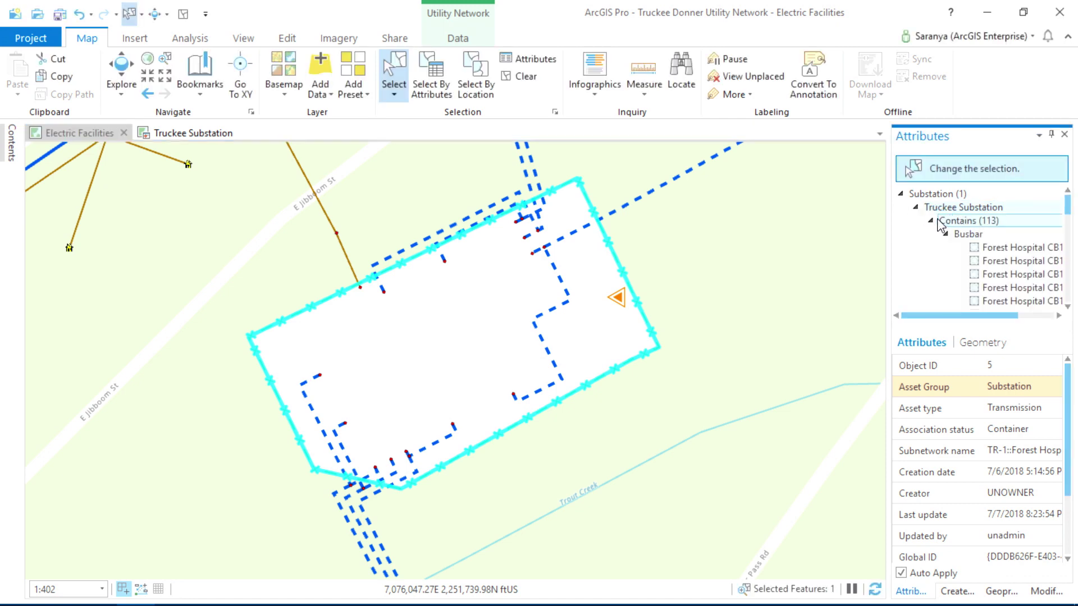
left_click(948, 234)
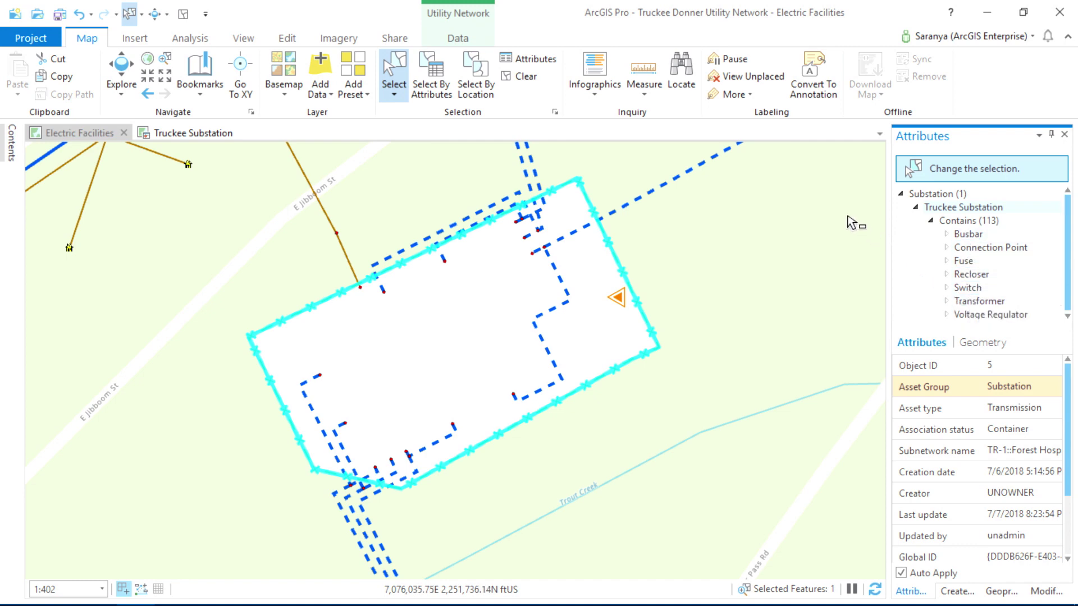
left_click(479, 37)
Step: Show the substation's contained devices, check switch TS3's container, and open the Truckee Substation diagram
left_click(273, 96)
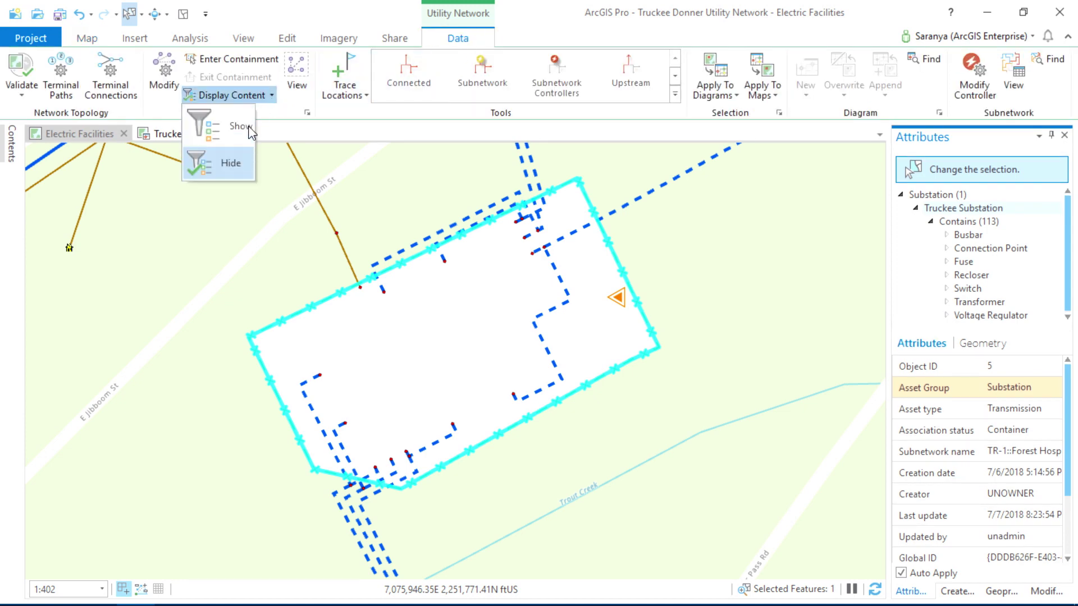
left_click(247, 127)
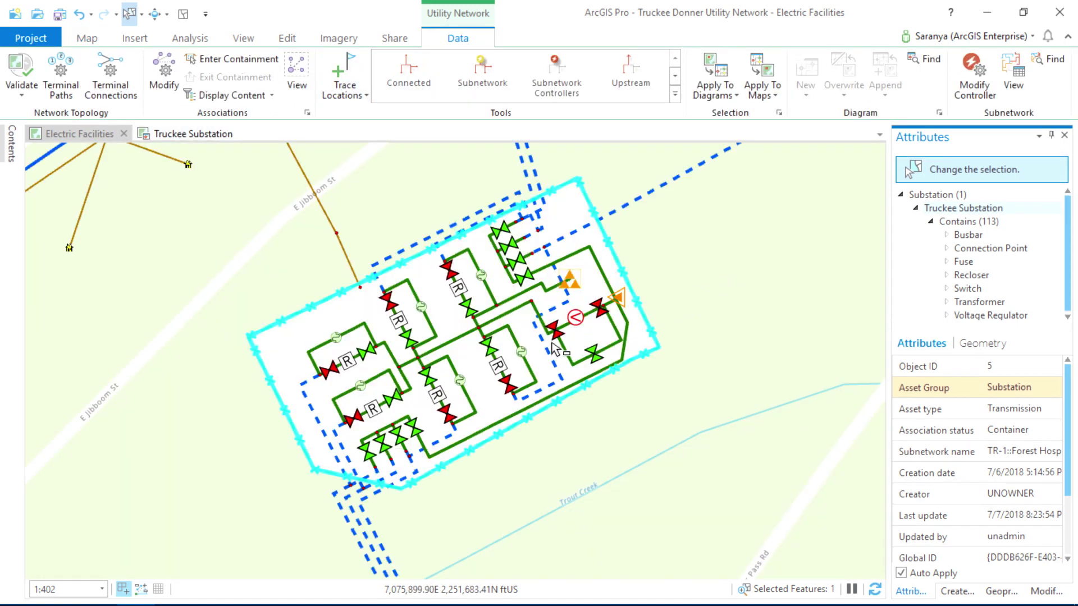
left_click(394, 400)
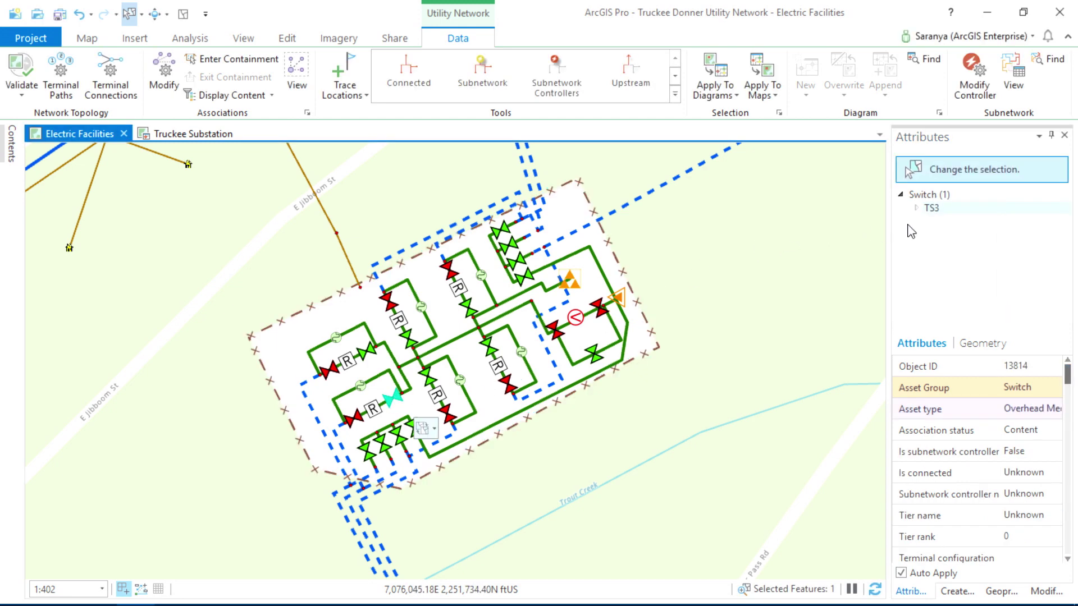
left_click(916, 209)
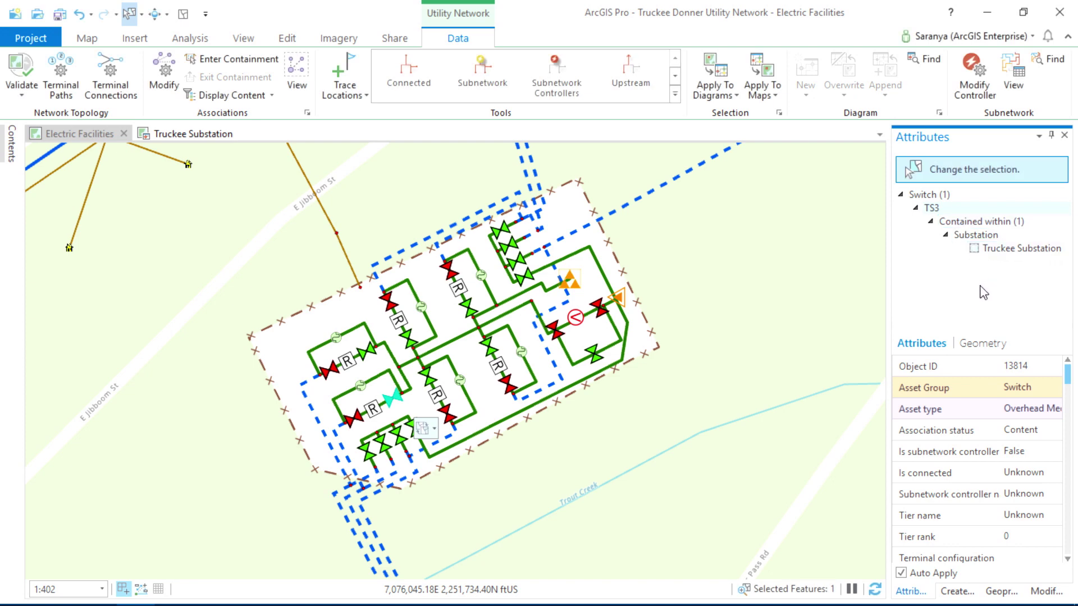
left_click(206, 132)
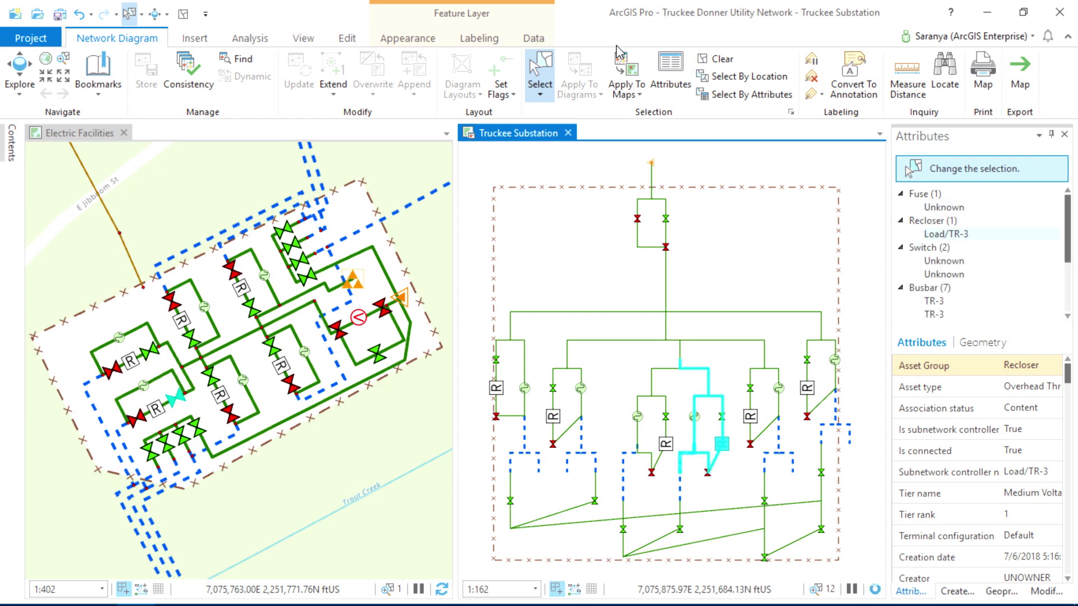
Step: Apply the diagram selection to the maps and close the Truckee Substation diagram
left_click(625, 90)
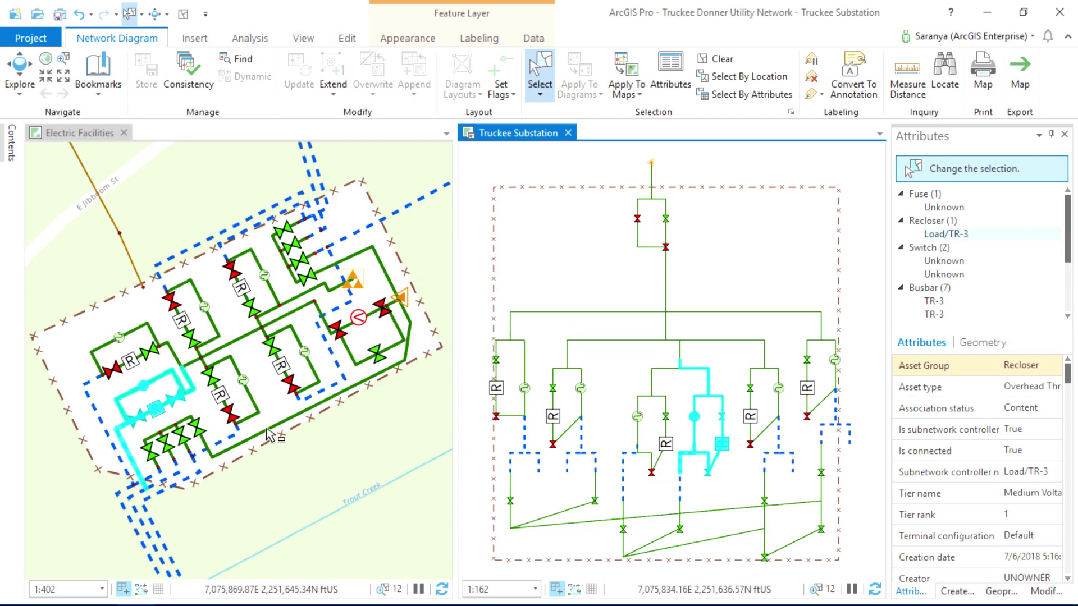
left_click(291, 471)
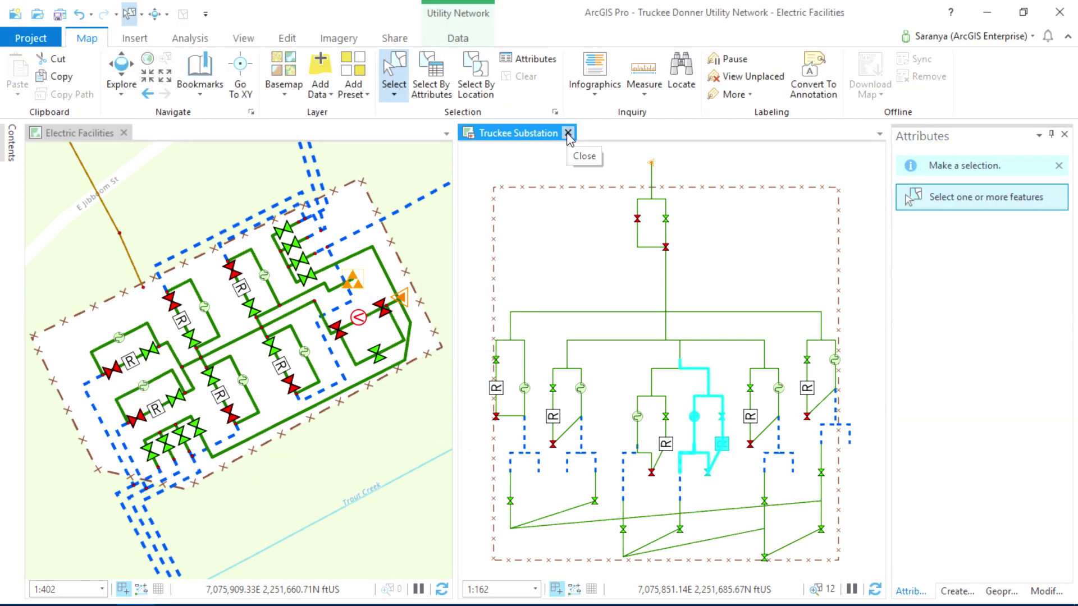
left_click(567, 133)
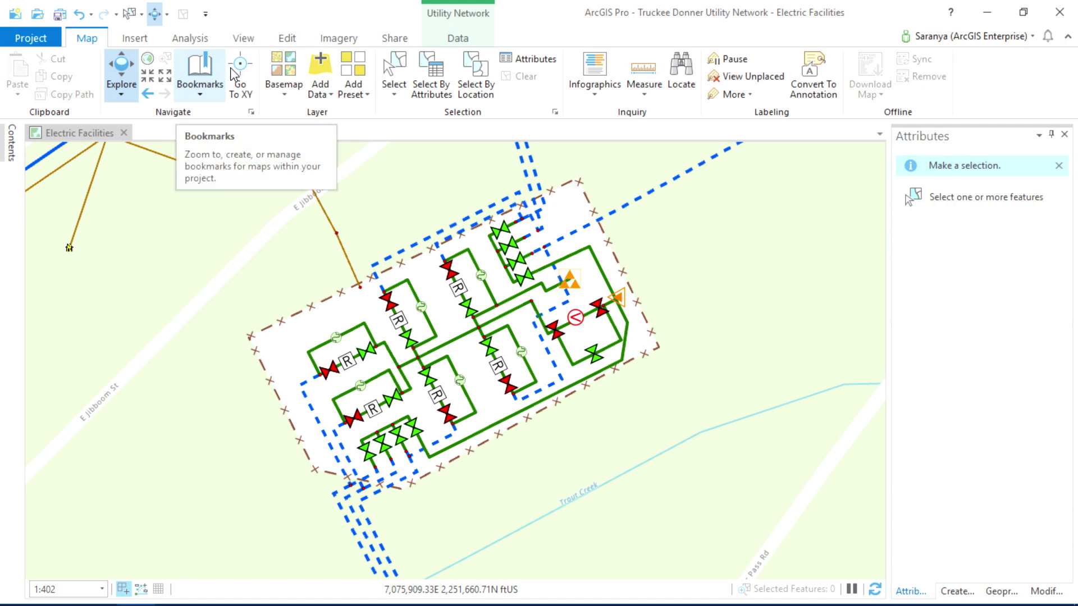
Step: Reshape the Truckee Substation boundary outward past its northwest corner, giving 4.192454 acres
left_click(393, 73)
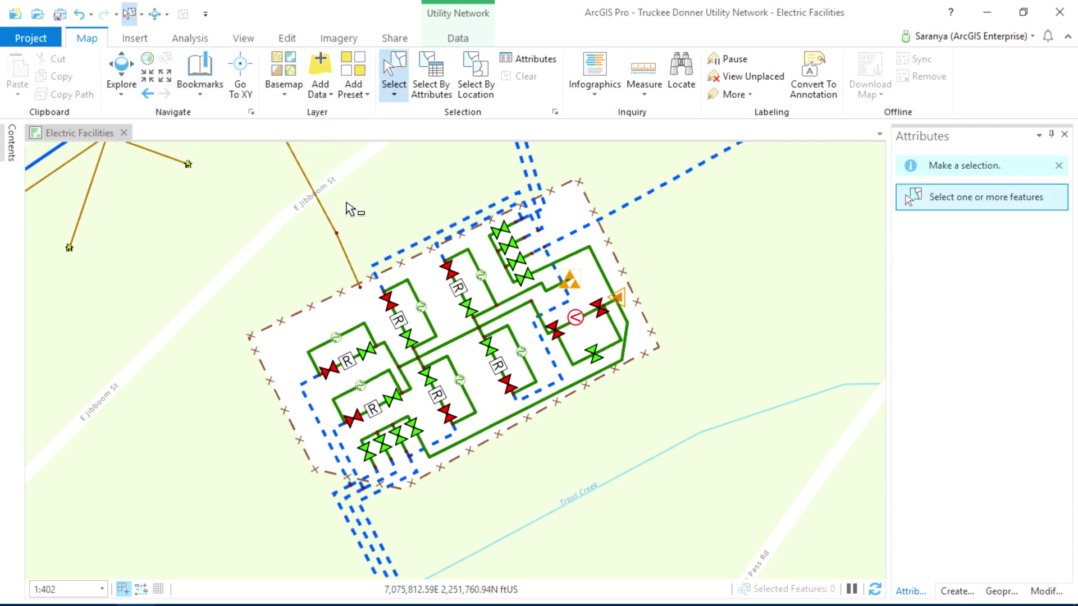
left_click(312, 314)
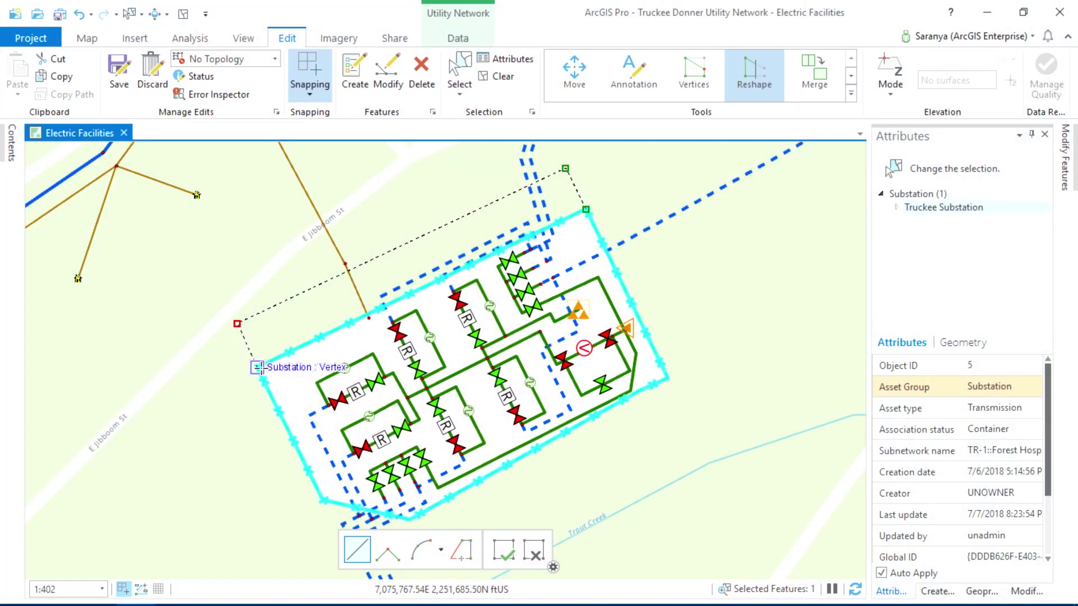
double_click(257, 368)
scroll(926, 520, "down", 3)
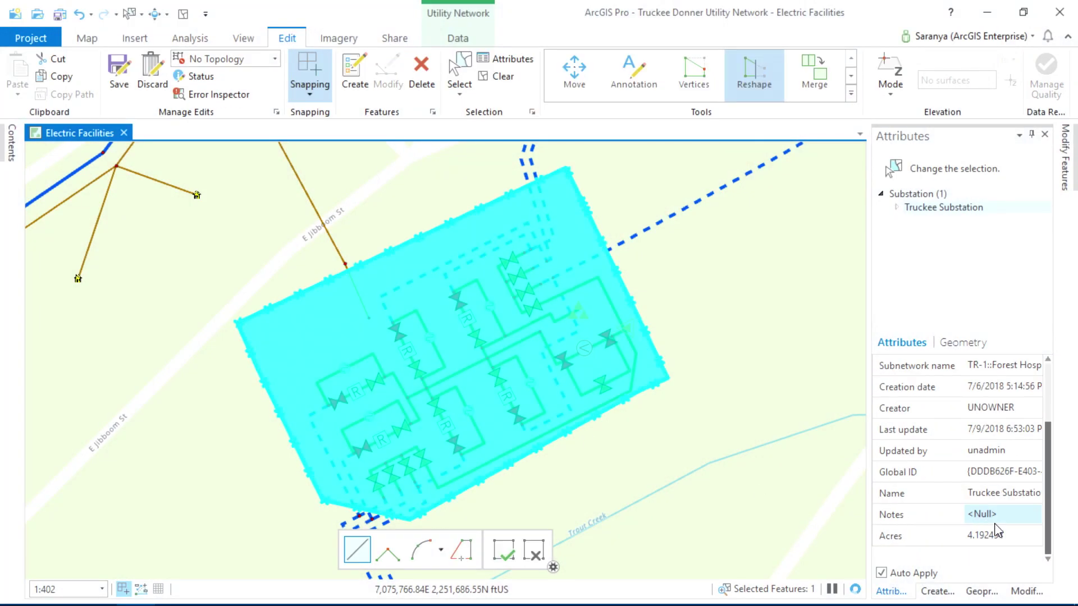
Step: Create the Recloser Substation Group inside the substation and inspect switch T_7895_ABC's details
left_click(936, 591)
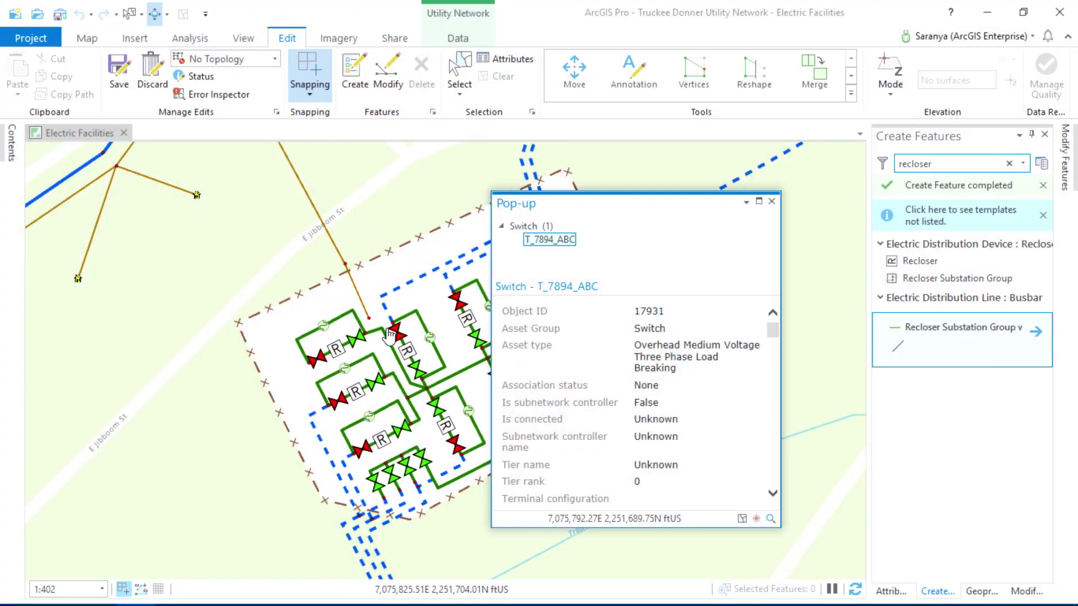
left_click(354, 347)
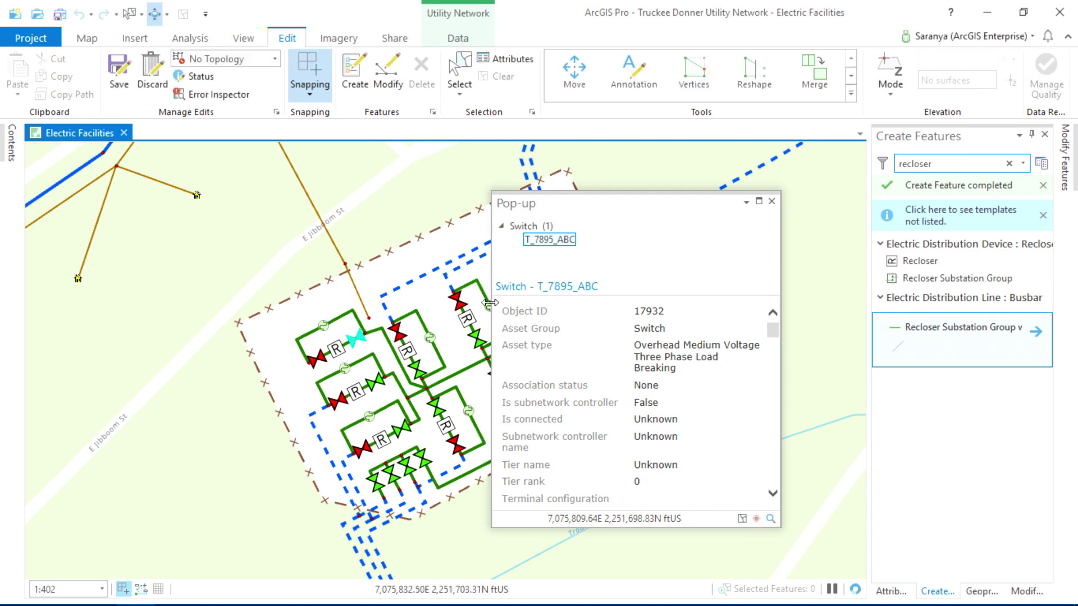
left_click(772, 202)
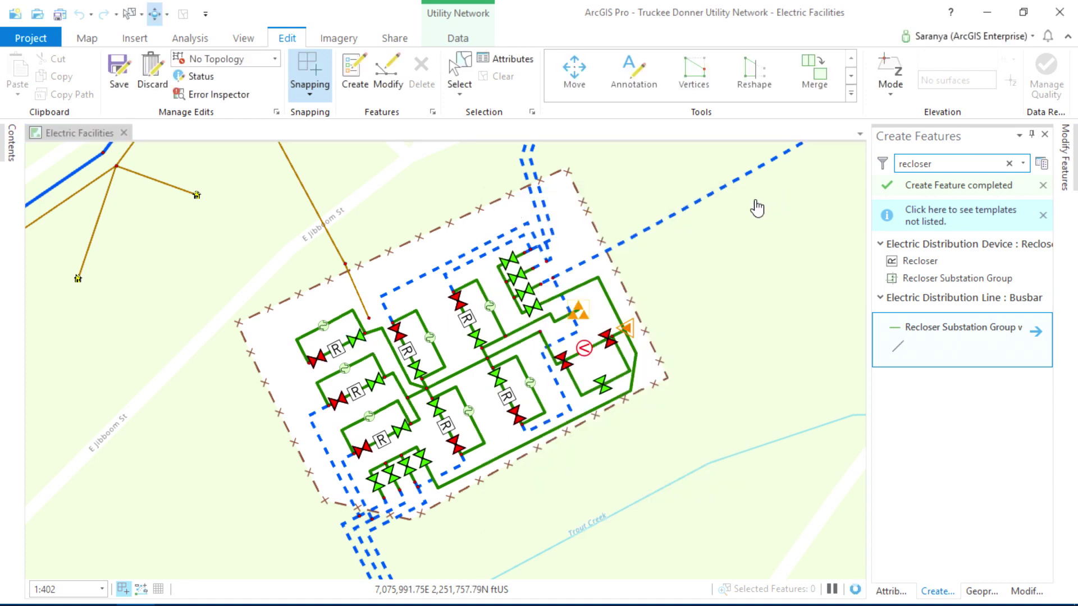
Step: Jump to the Old Greenwood bookmark
left_click(96, 43)
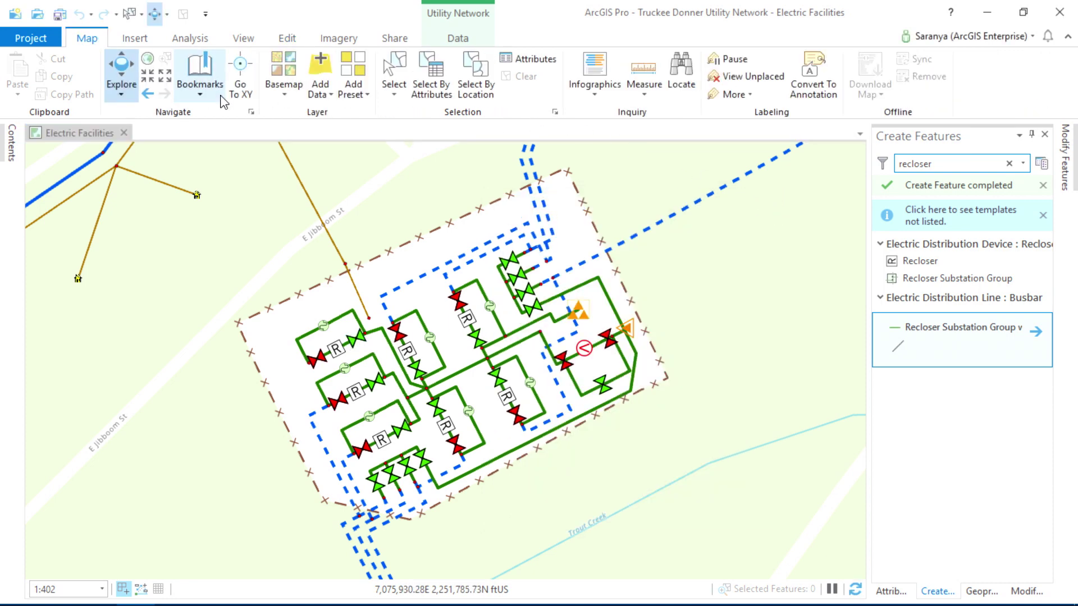
left_click(199, 87)
left_click(269, 178)
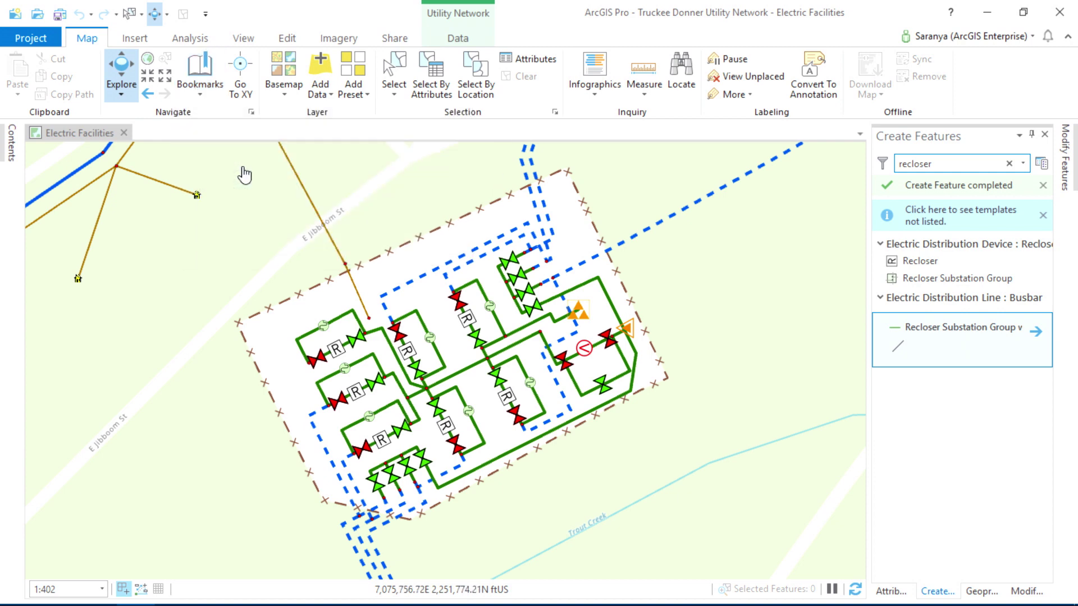
Step: Trace downstream near Lookout Loop (167 features), open the switch's terminal path editor, and clear the selection
left_click(497, 396)
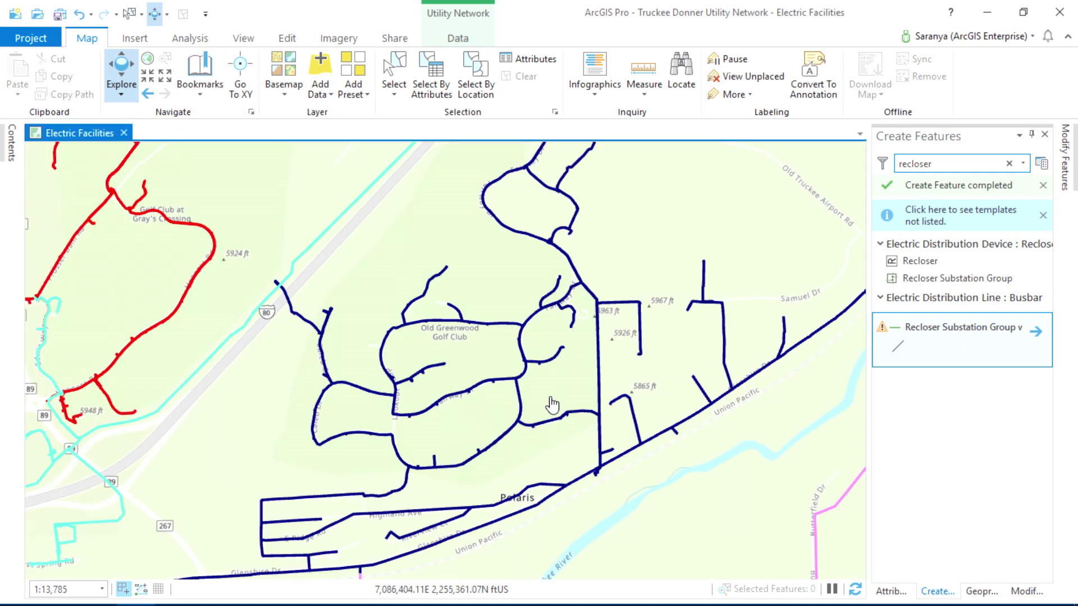
scroll(505, 433, "up", 5)
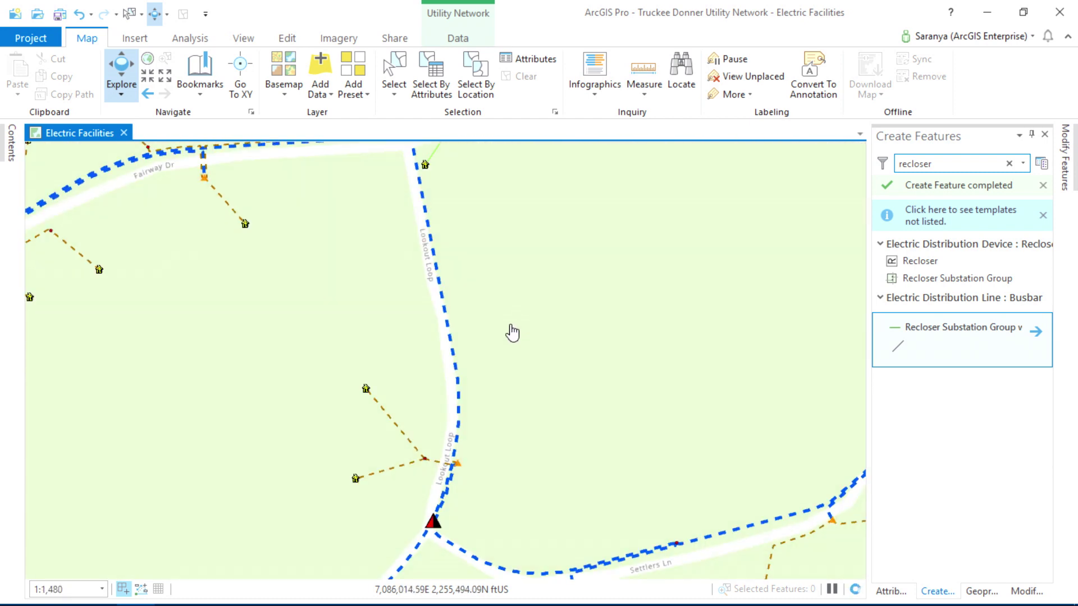
left_click_drag(508, 442, 511, 269)
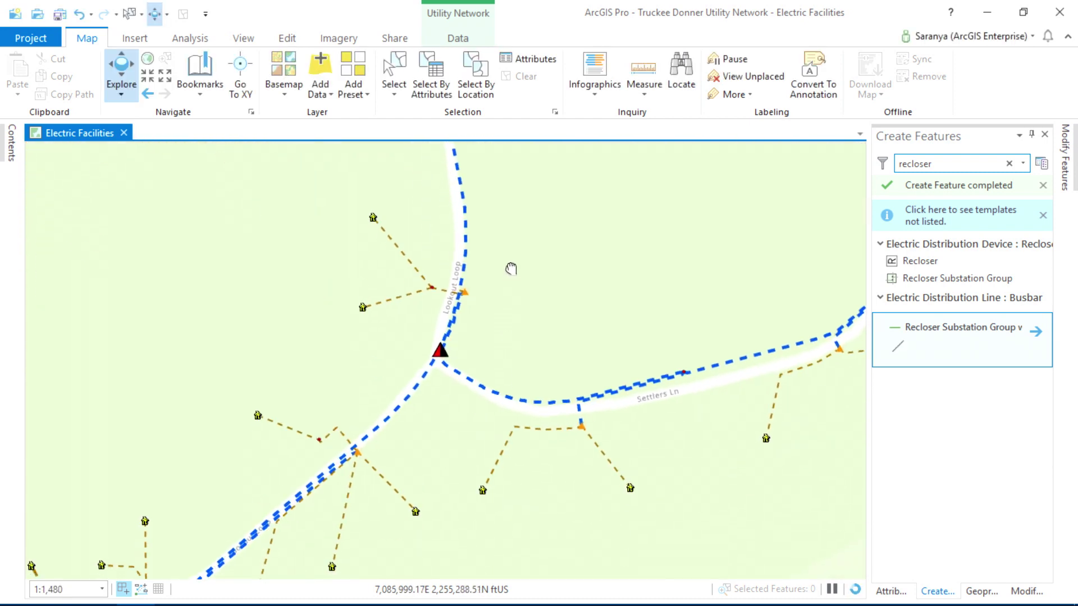
left_click(981, 591)
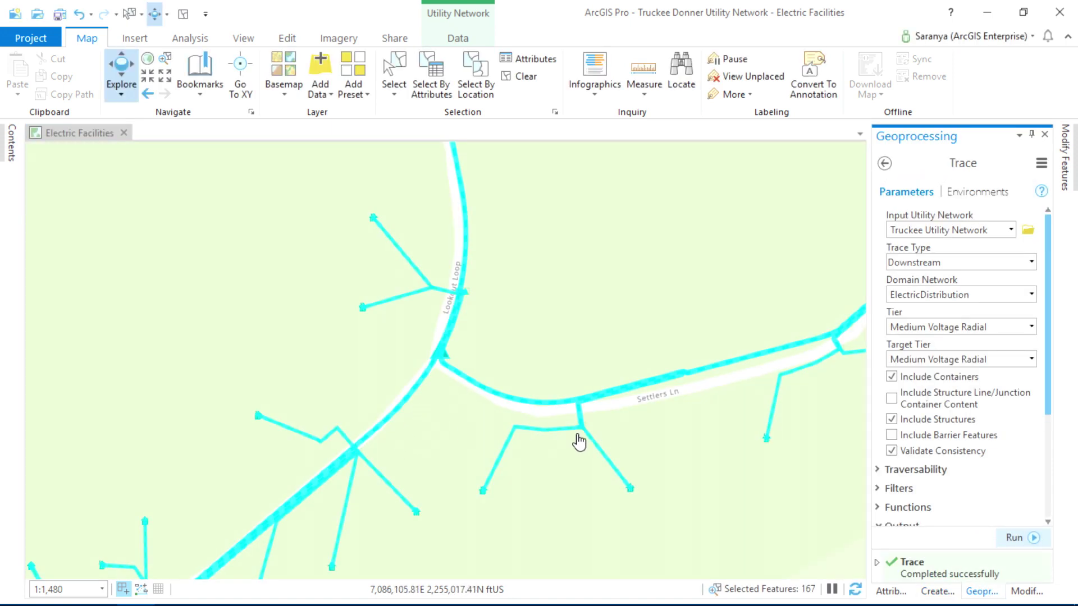
left_click(1034, 594)
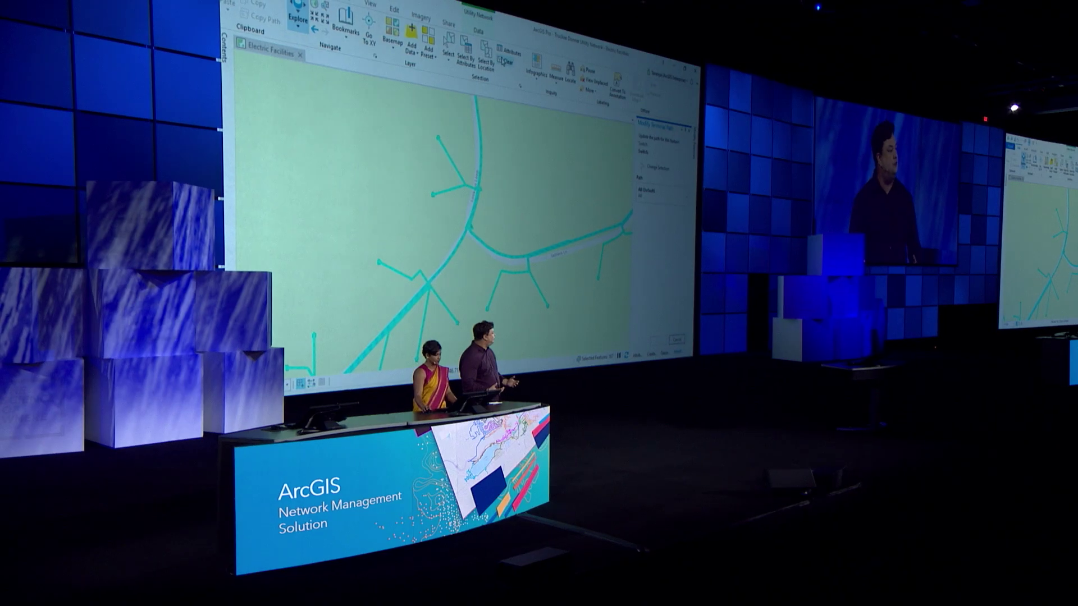
left_click(517, 75)
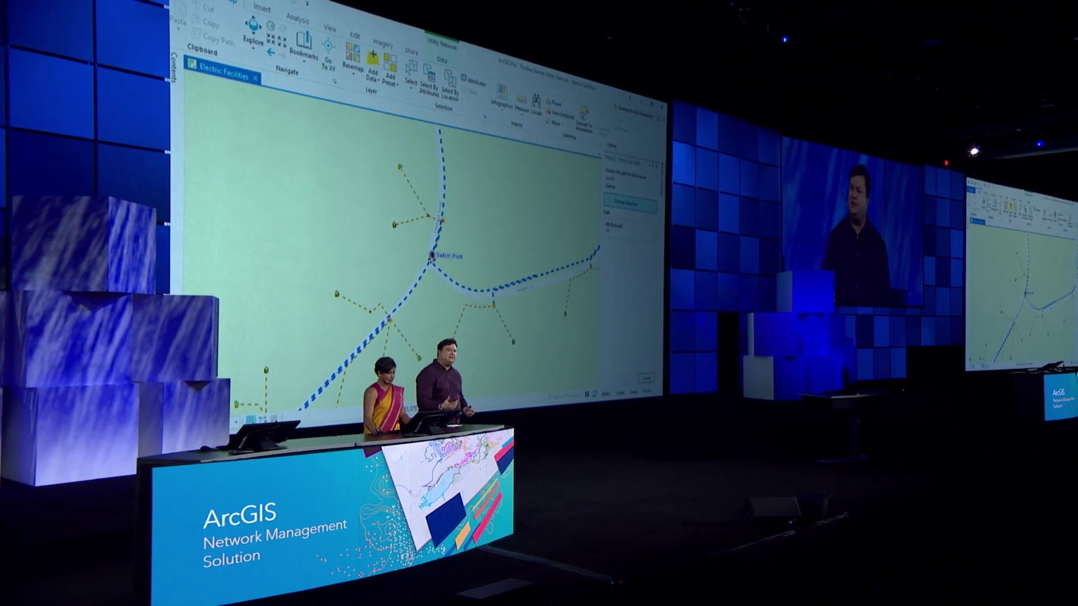
Step: Pick the switch at the Lookout Loop–Settlers Ln junction and list its terminal paths
left_click(431, 256)
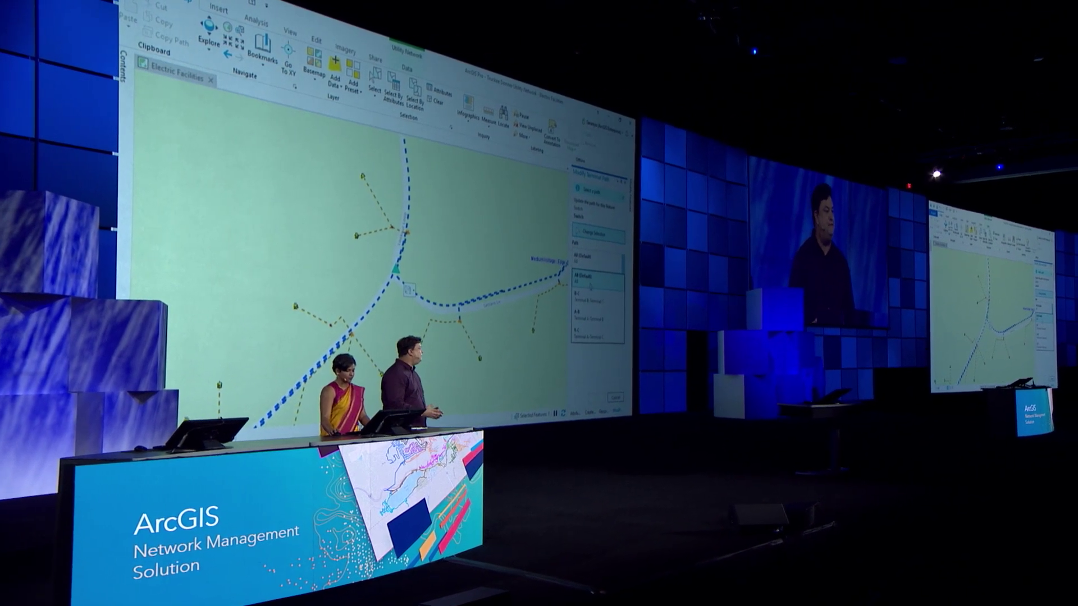
left_click(595, 313)
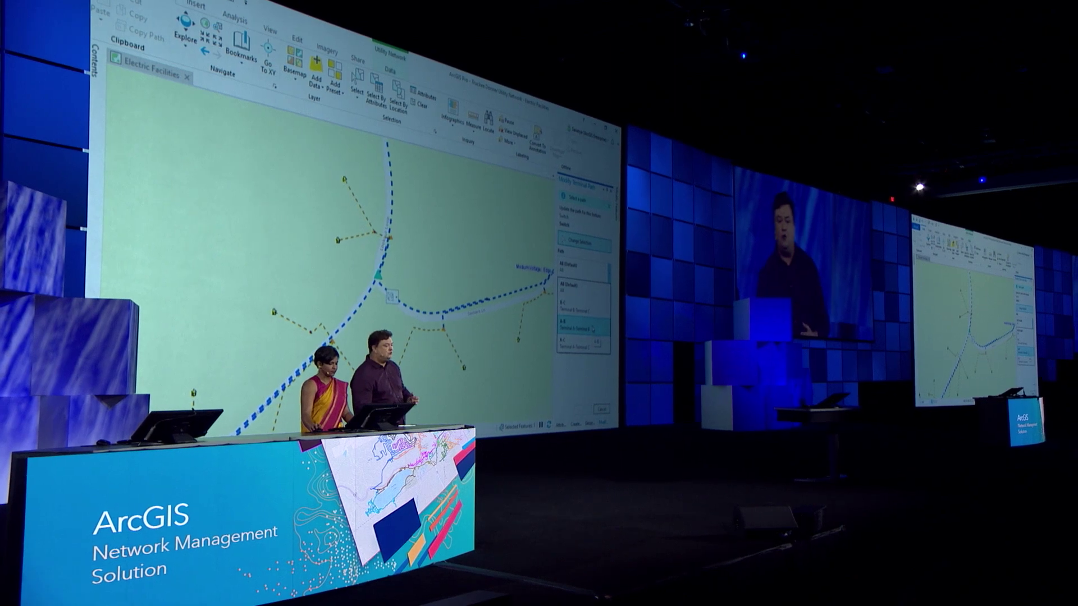
Step: Set the switch's terminal path to A-B, validate the topology, and rerun the downstream trace
left_click(985, 404)
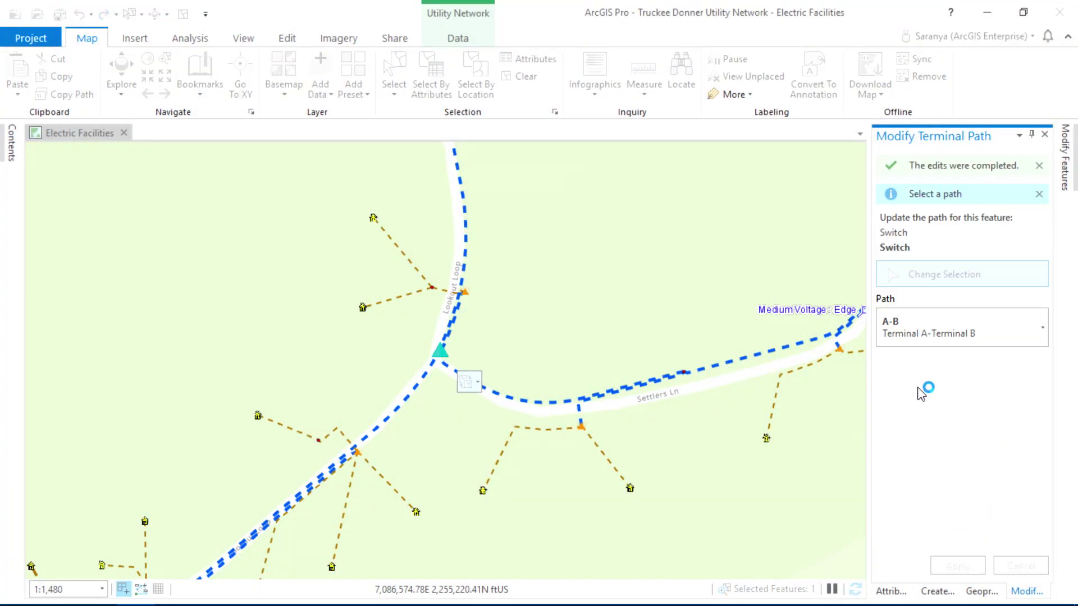
left_click(457, 38)
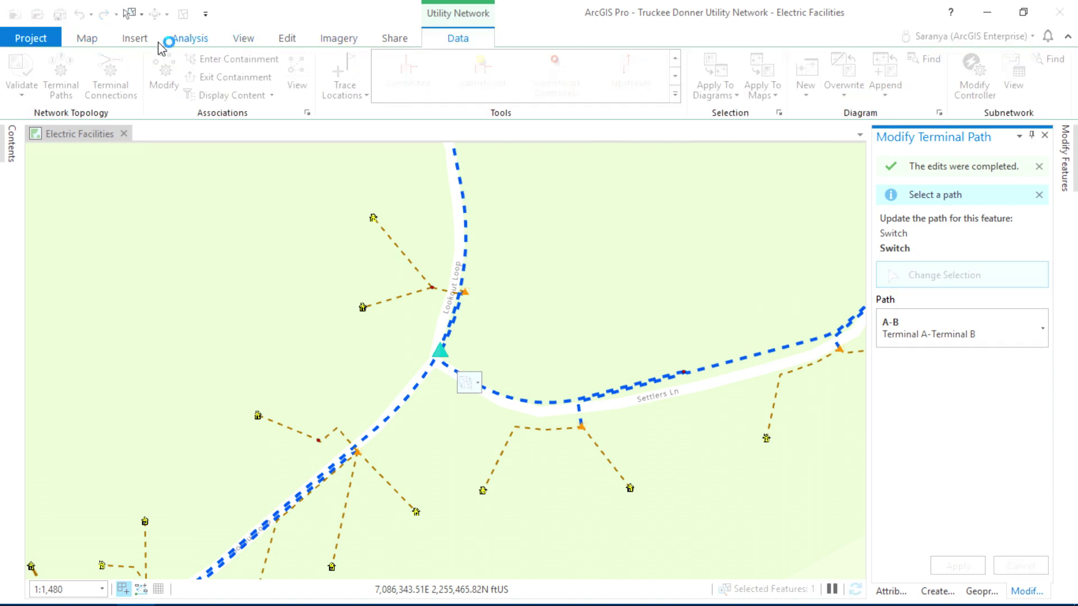
left_click(982, 592)
left_click(1013, 538)
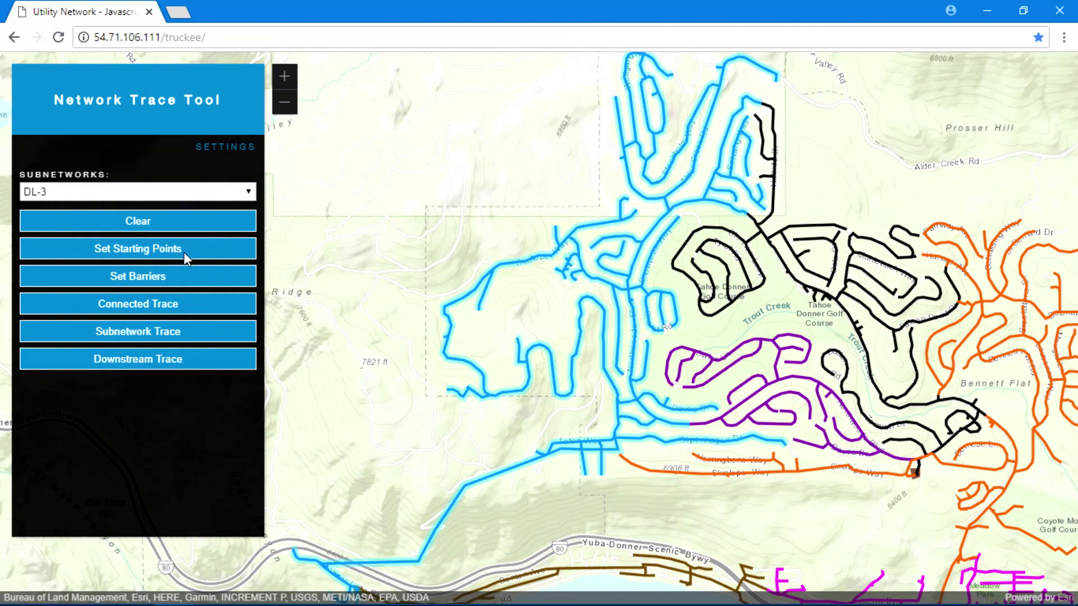
Step: Choose subnetwork TR-1, zoom to Settlers Ln, place a starting point on Lookout Loop, and trace downstream
left_click(163, 193)
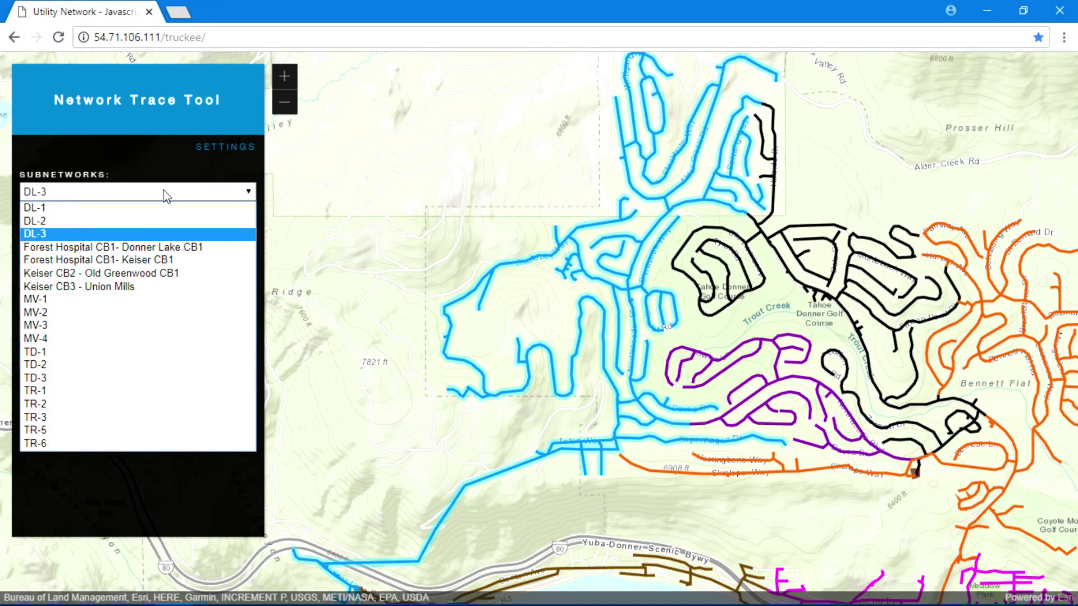
left_click(81, 393)
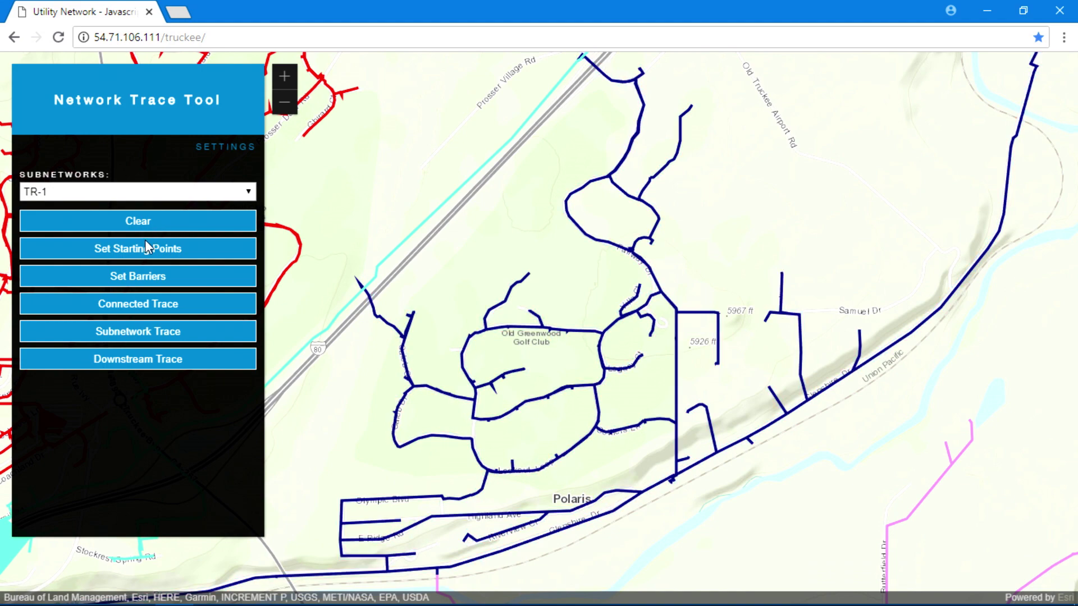
left_click_drag(547, 409, 644, 457)
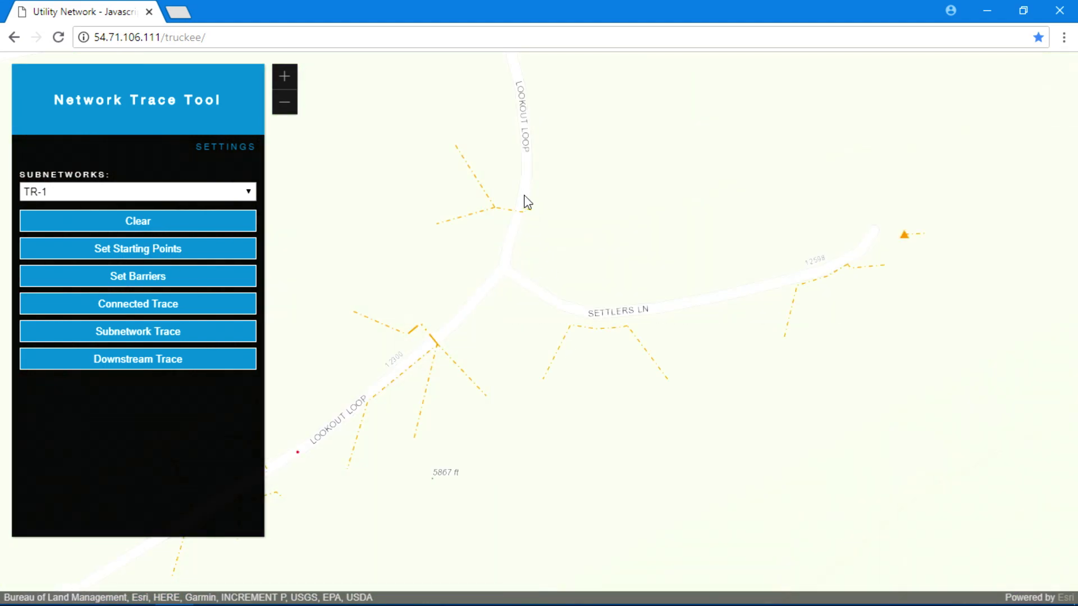
left_click(522, 211)
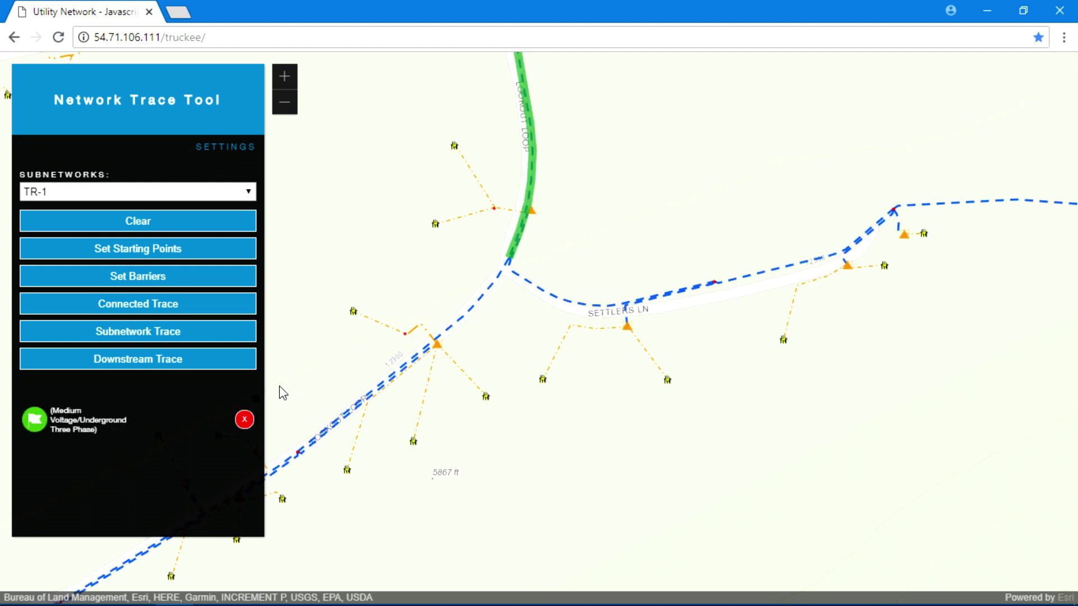
left_click(208, 365)
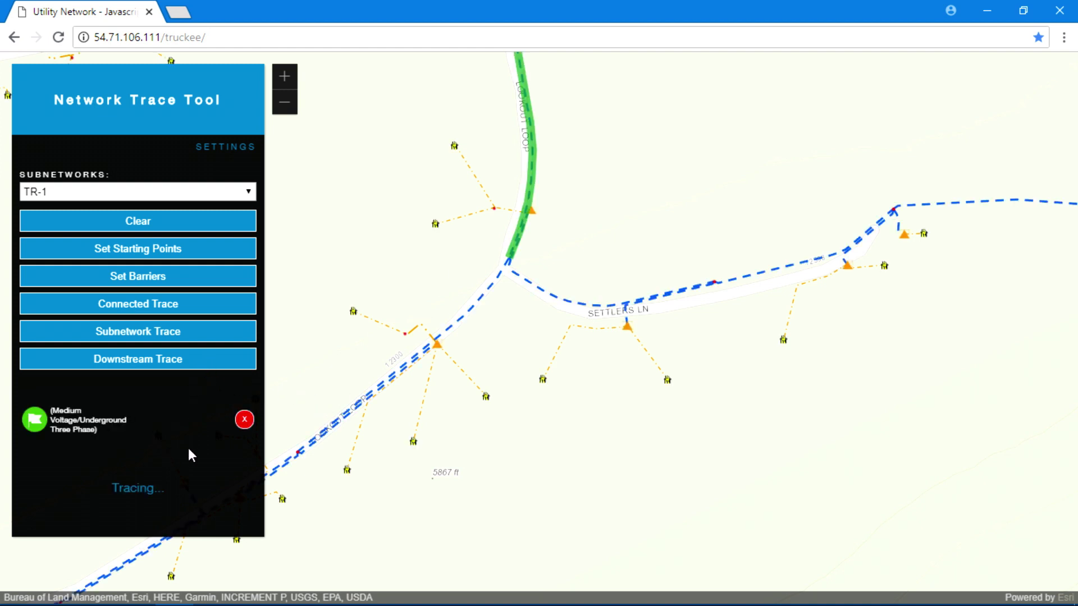